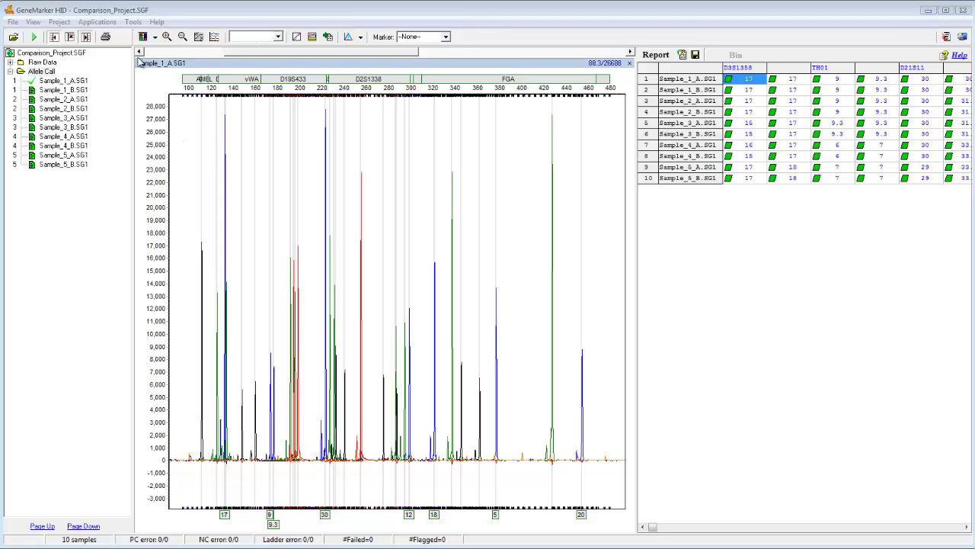
Step: Apply sample grouping to the project by matching section 2 of the file names, and accept the matched replicate groups
left_click(60, 22)
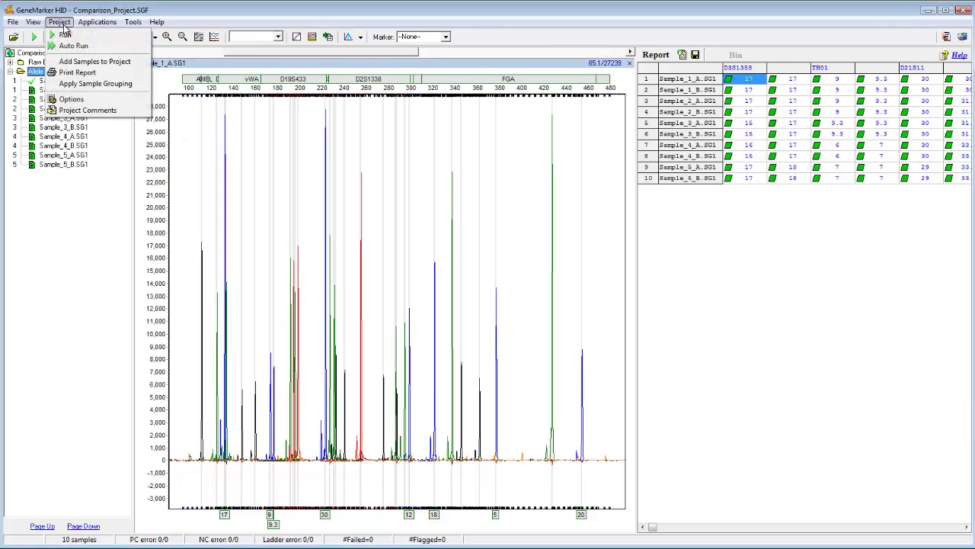
left_click(72, 83)
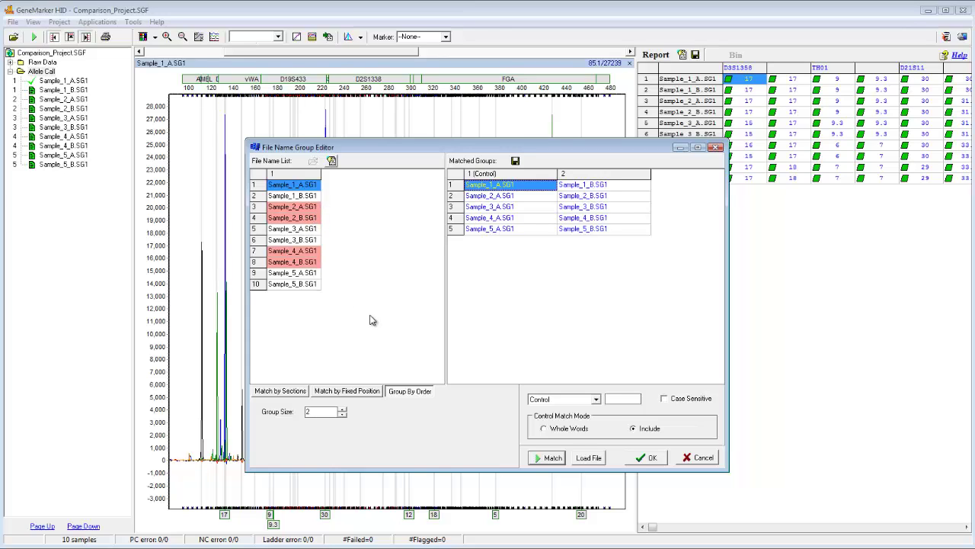
left_click(553, 457)
left_click(268, 392)
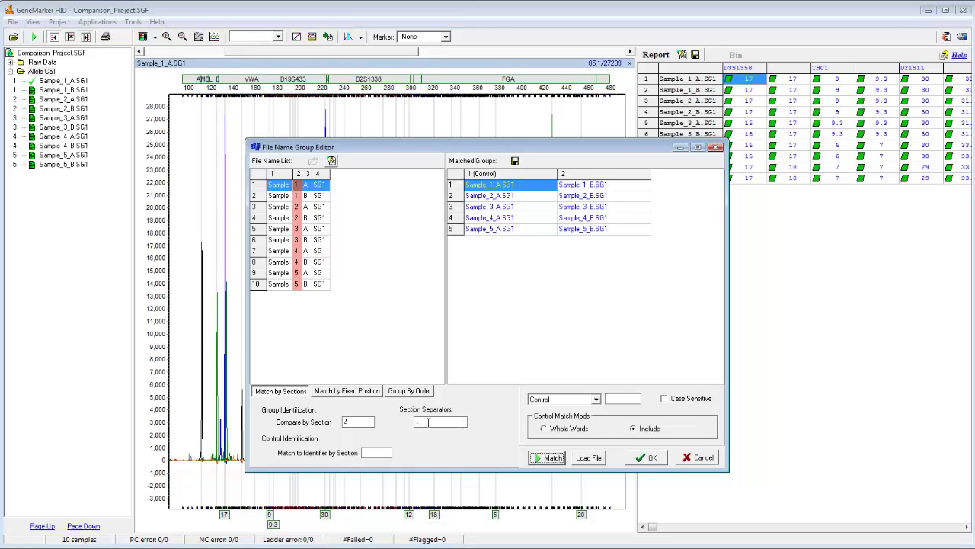
left_click(354, 423)
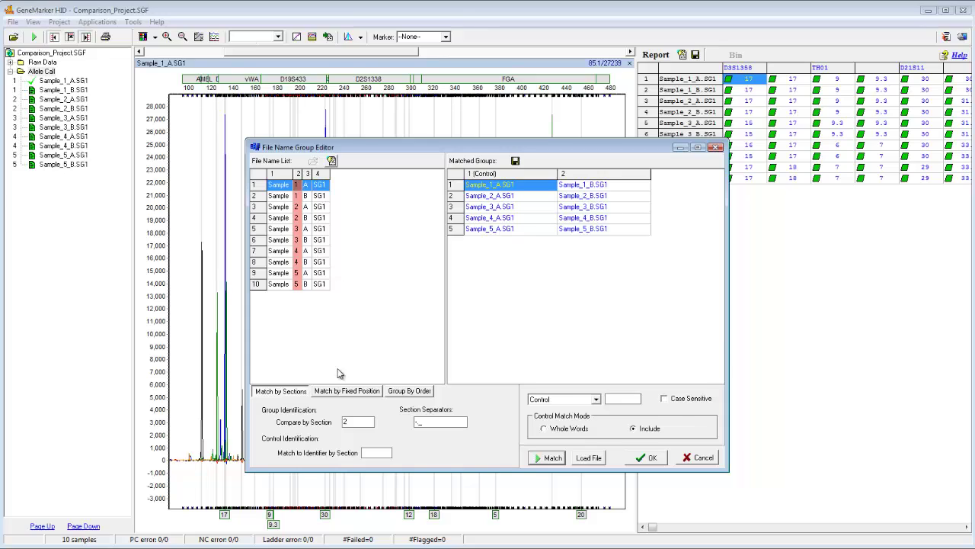
left_click_drag(352, 421, 272, 425)
left_click(551, 458)
left_click(644, 459)
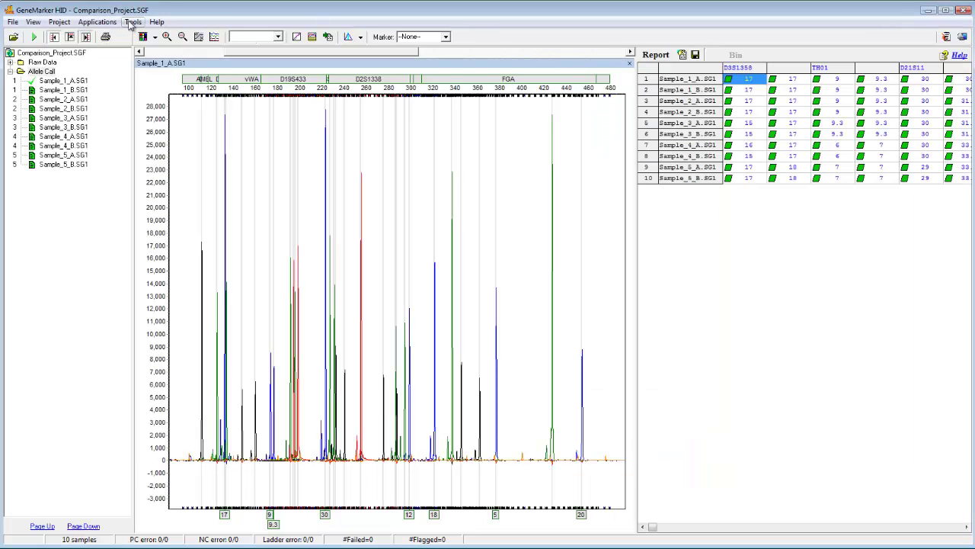
Step: Open the Replicate Comparison tool for the project and widen the Final Genotype column in its report
left_click(131, 23)
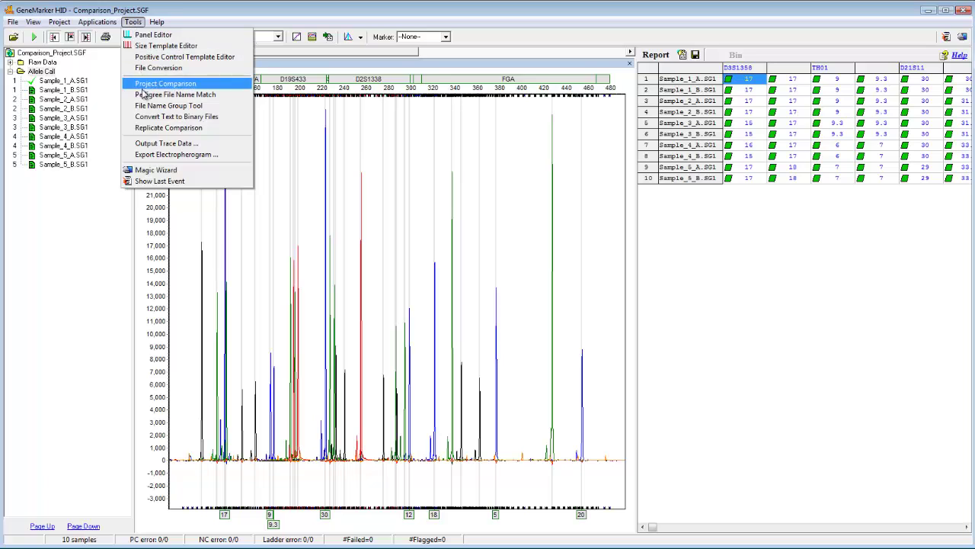
left_click(154, 129)
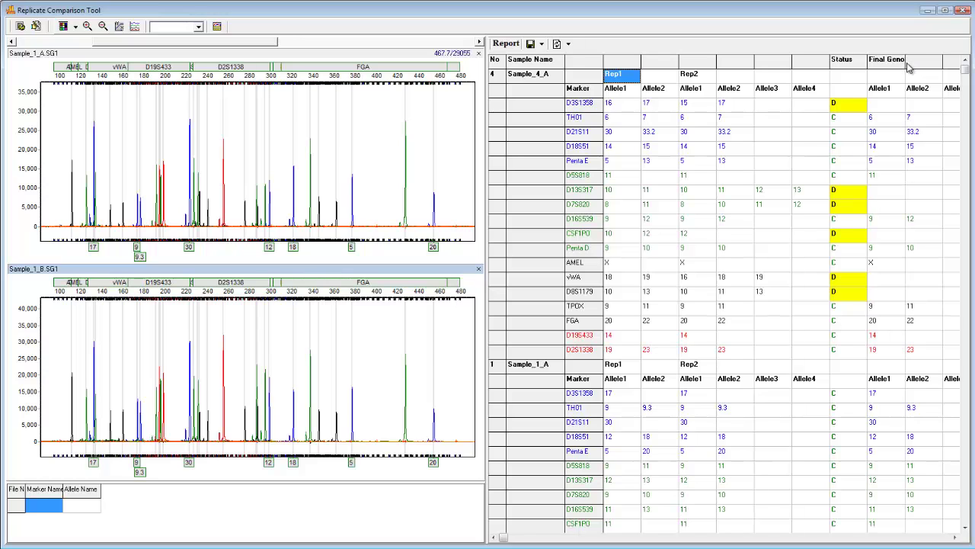
left_click_drag(906, 66, 923, 66)
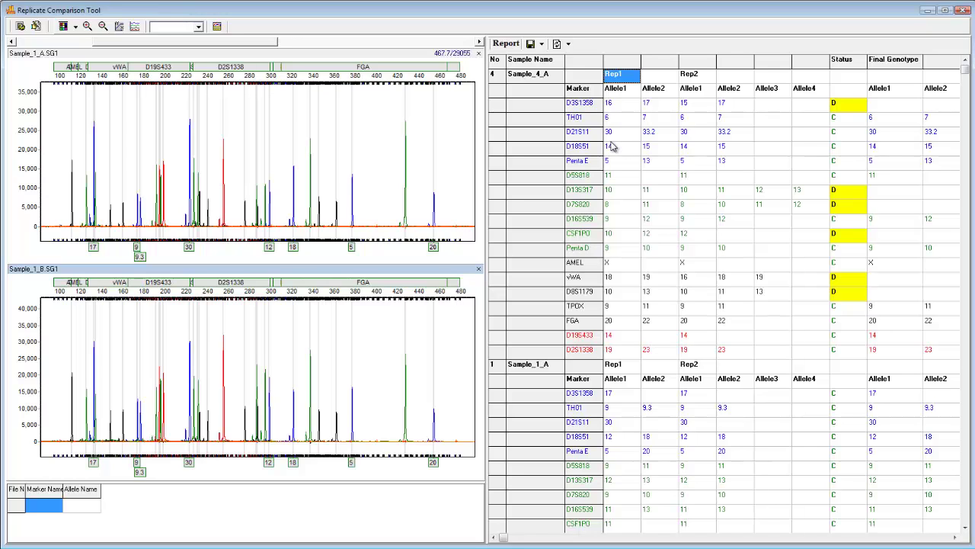
Step: Compare the Sample_4 replicate peaks at markers TH01, D3S1358, D21S11 and Penta E
left_click(840, 122)
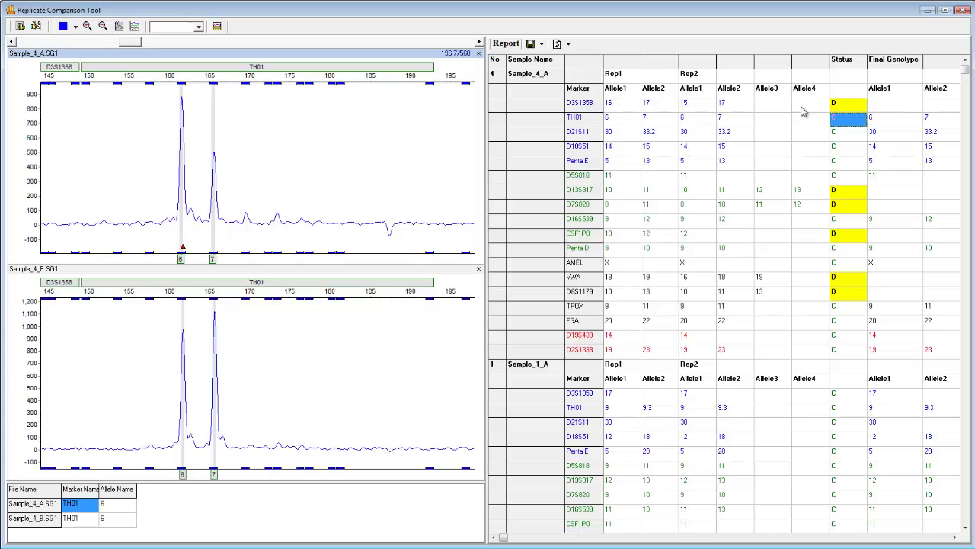
left_click(844, 105)
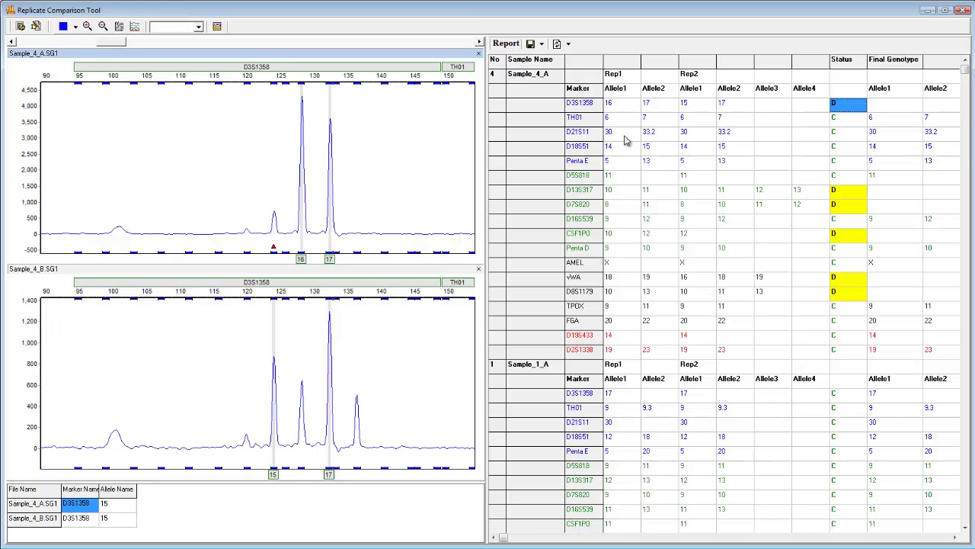
left_click(664, 137)
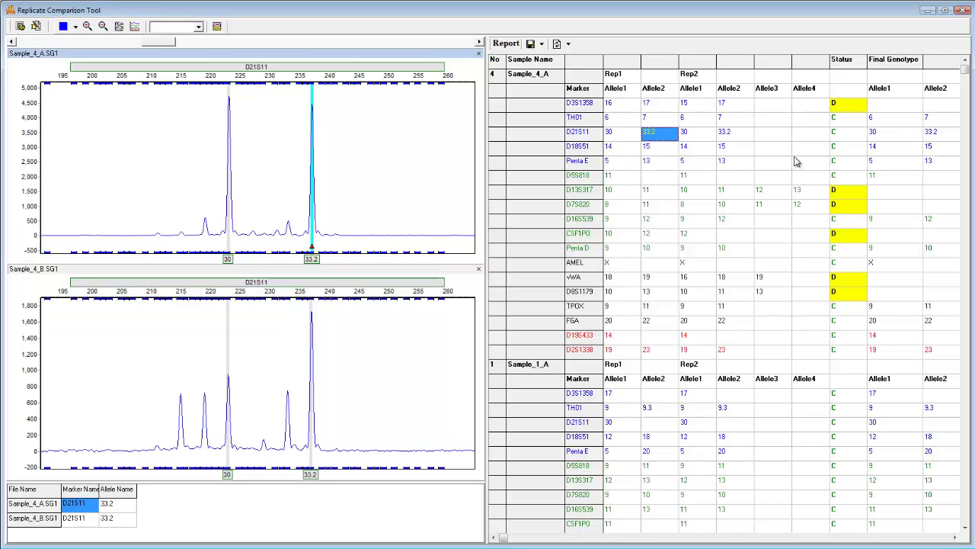
left_click(671, 163)
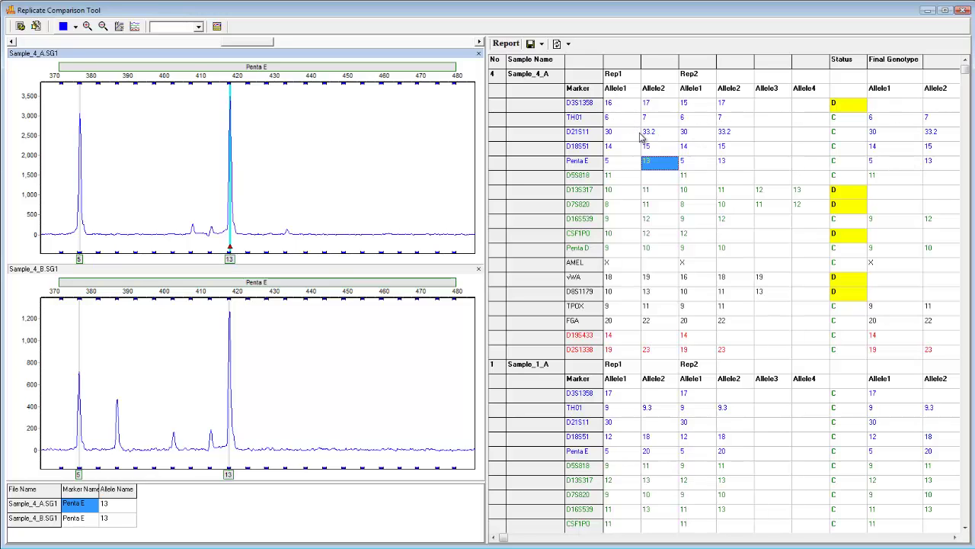
Step: Display the Sample_4 peaks at D13S317 and set that marker's final genotype to None
left_click(633, 193)
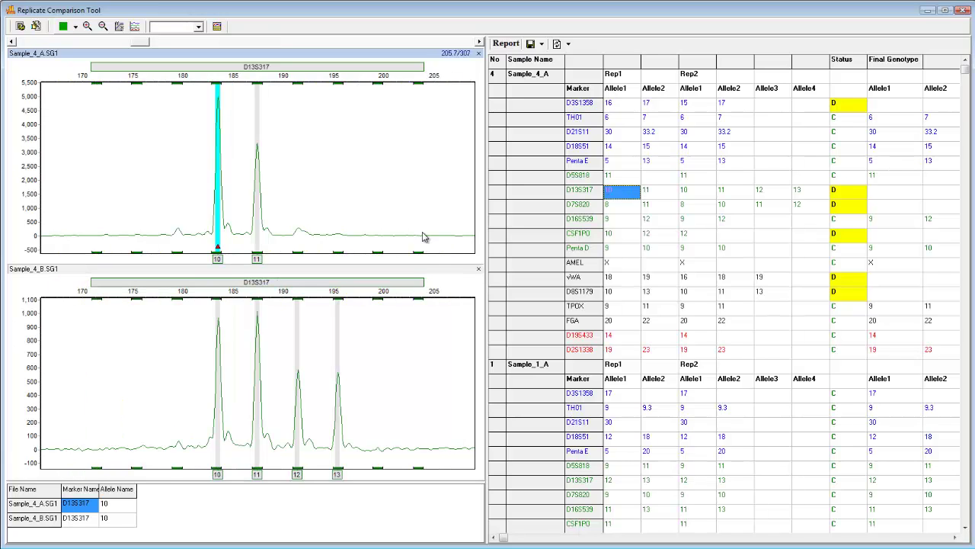
left_click(906, 194)
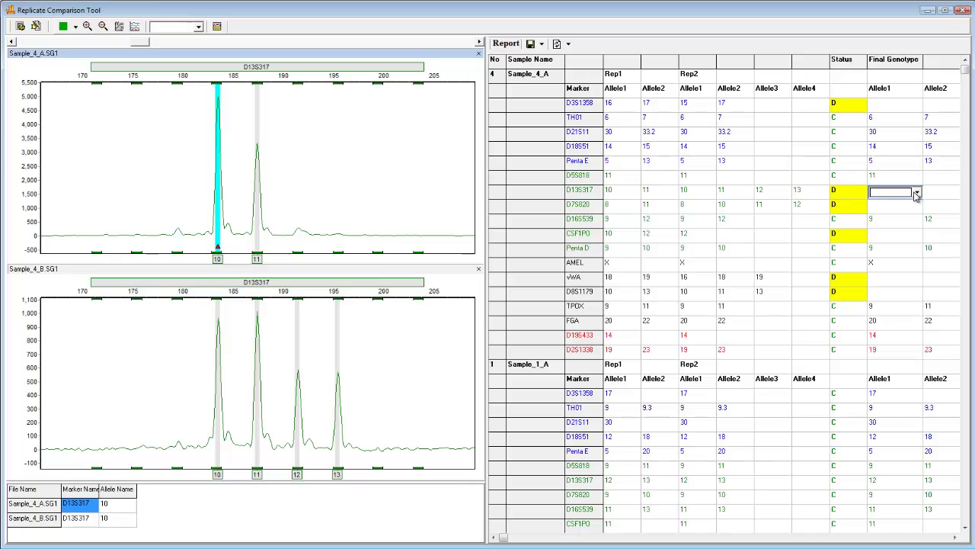
left_click(917, 193)
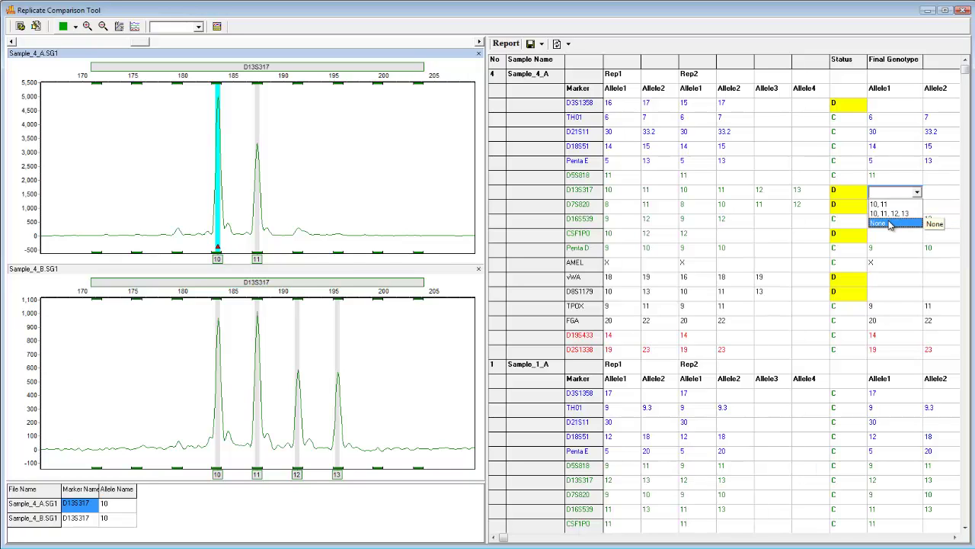
left_click(884, 224)
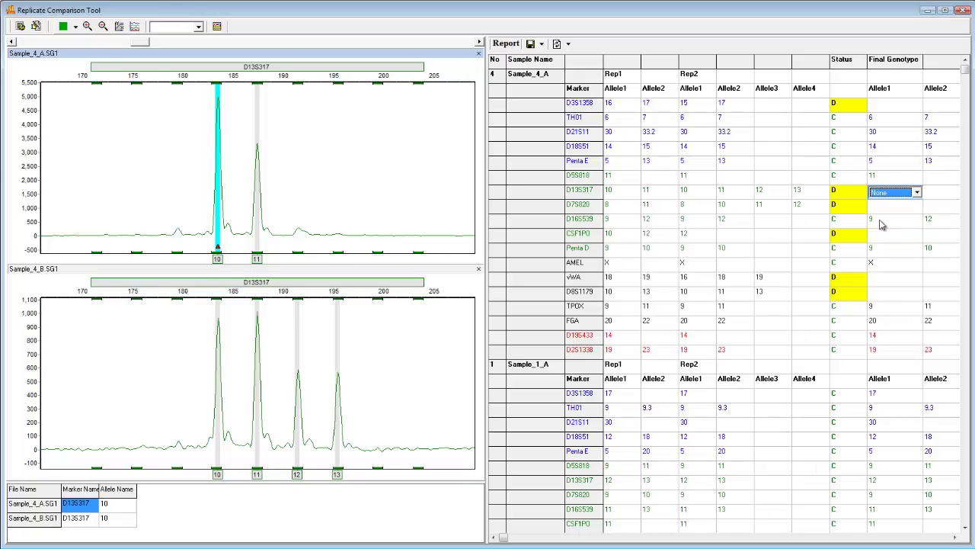
left_click(774, 194)
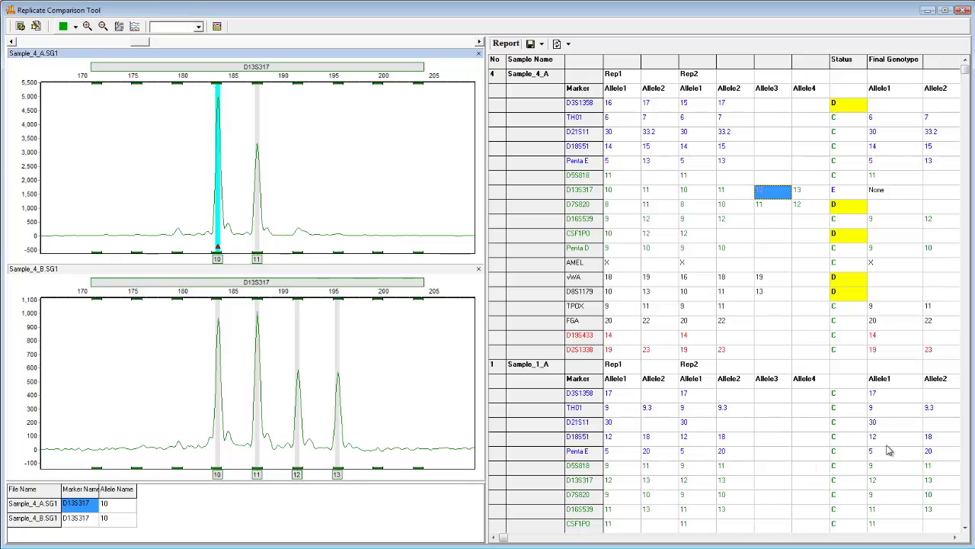
Step: Display the Sample_4 peaks at vWA and set that marker's final genotype to 18, 19
left_click(846, 282)
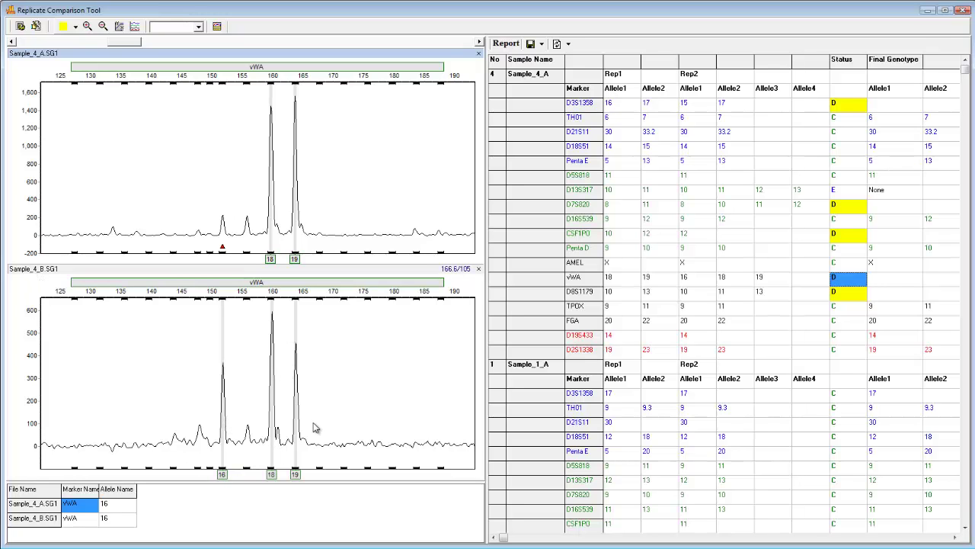
left_click(890, 279)
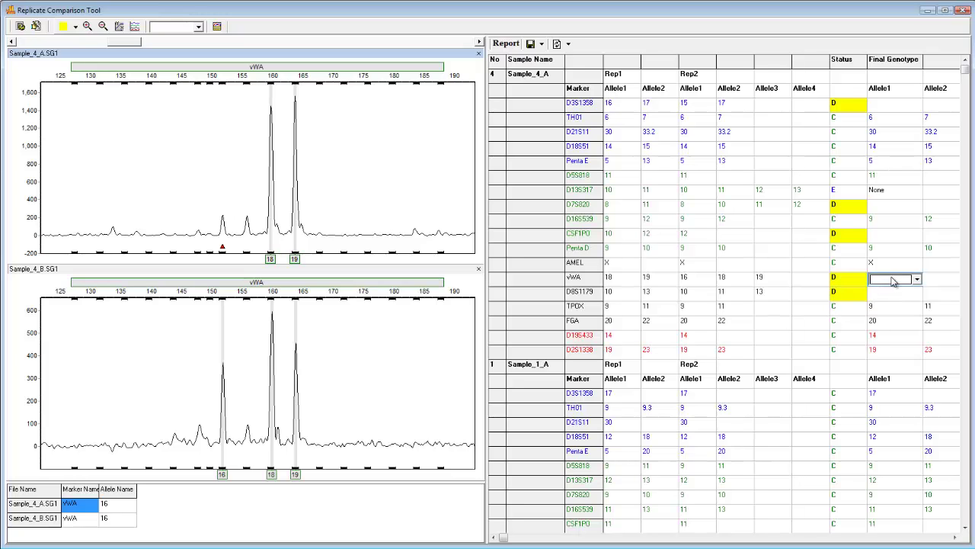
left_click(894, 281)
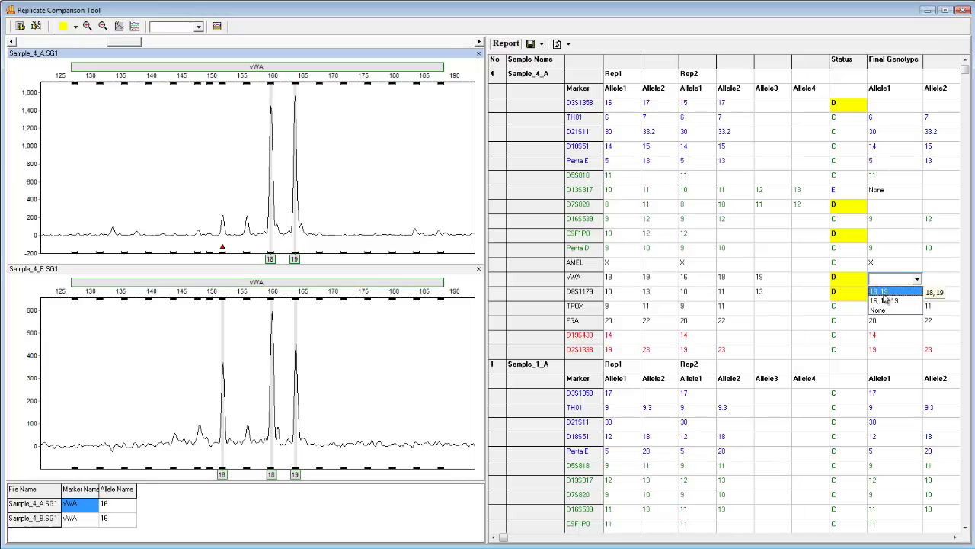
left_click(883, 293)
left_click(769, 280)
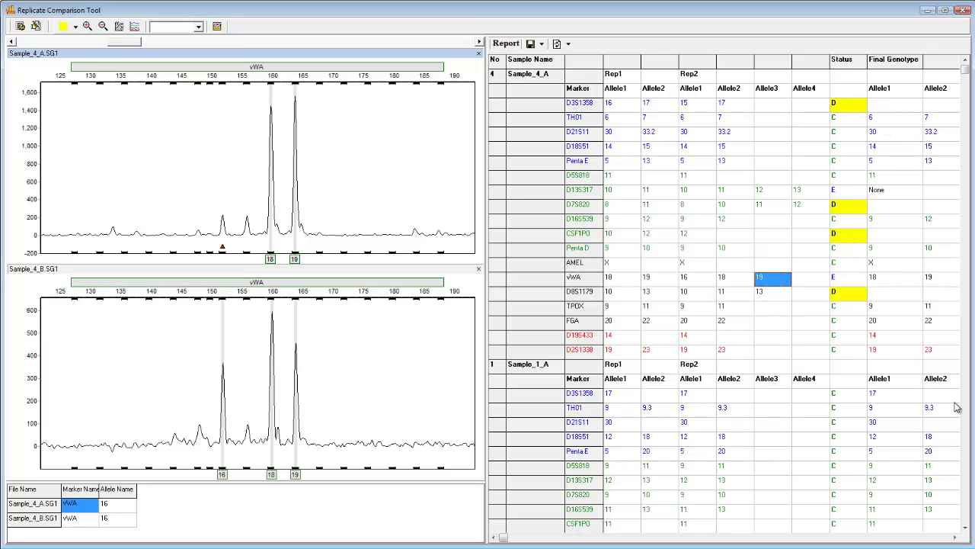
Step: Review the remaining samples in the report and compare the Sample_5 replicate peaks at D18S51, D5S818 and D13S317
left_click(966, 527)
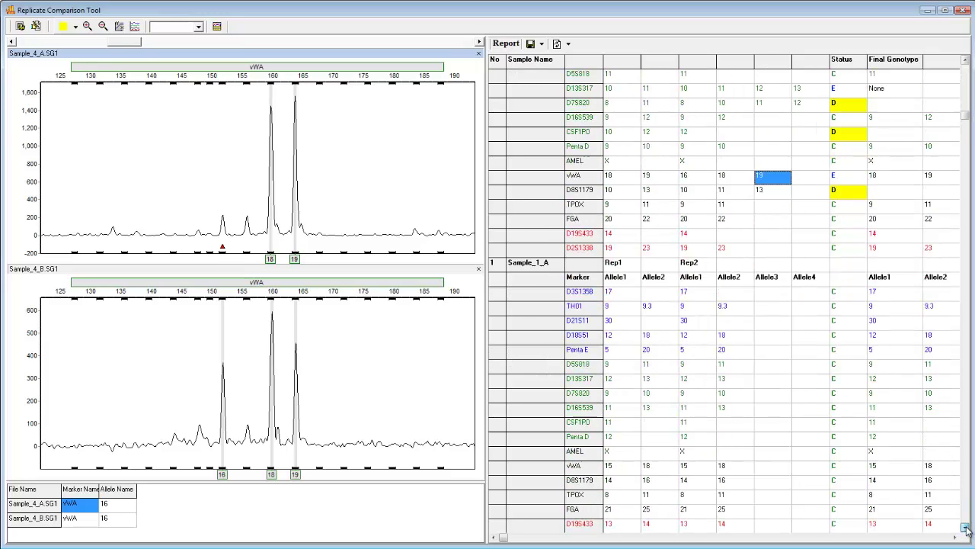
scroll(966, 527, "down", 10)
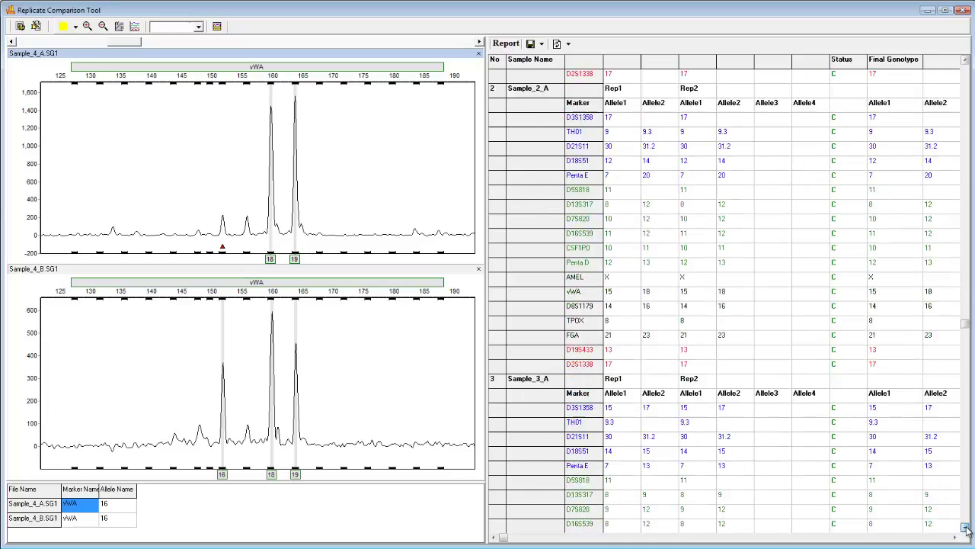
scroll(966, 527, "down", 16)
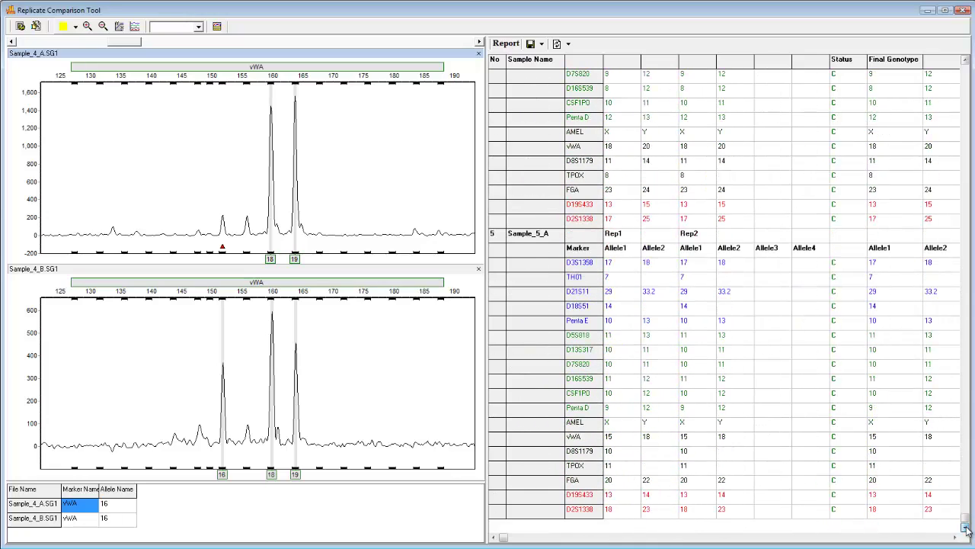
left_click(838, 308)
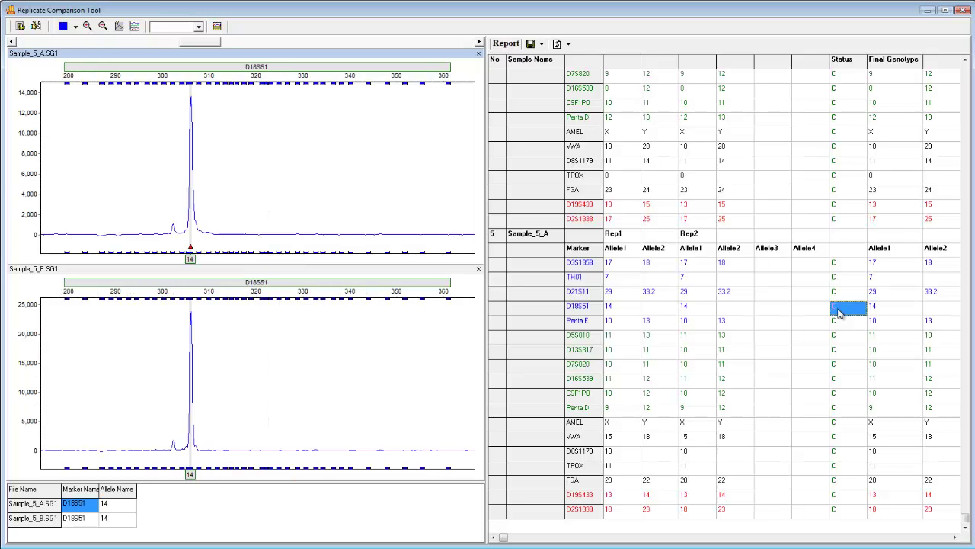
left_click(840, 343)
left_click(650, 352)
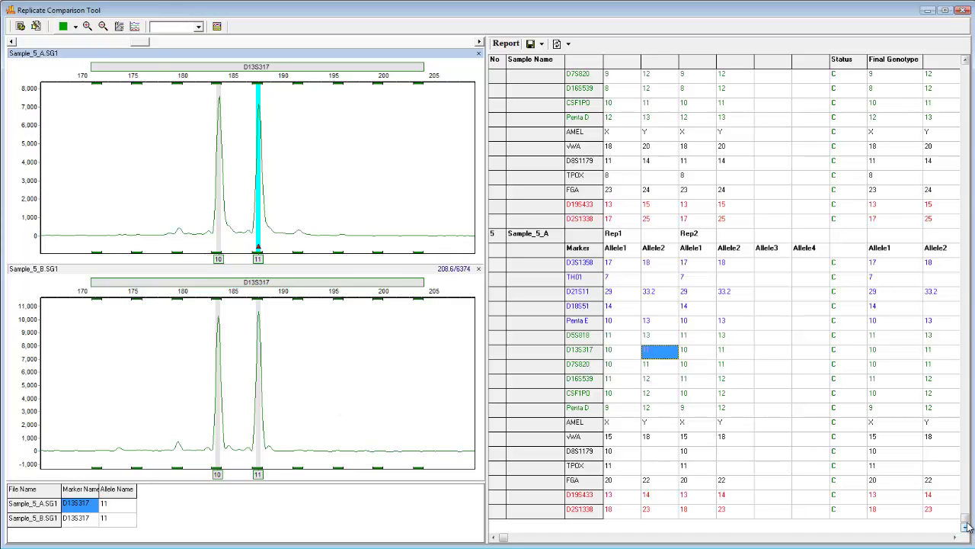
Step: Return to the beginning of the report and view its sorting options
left_click_drag(953, 47, 951, 47)
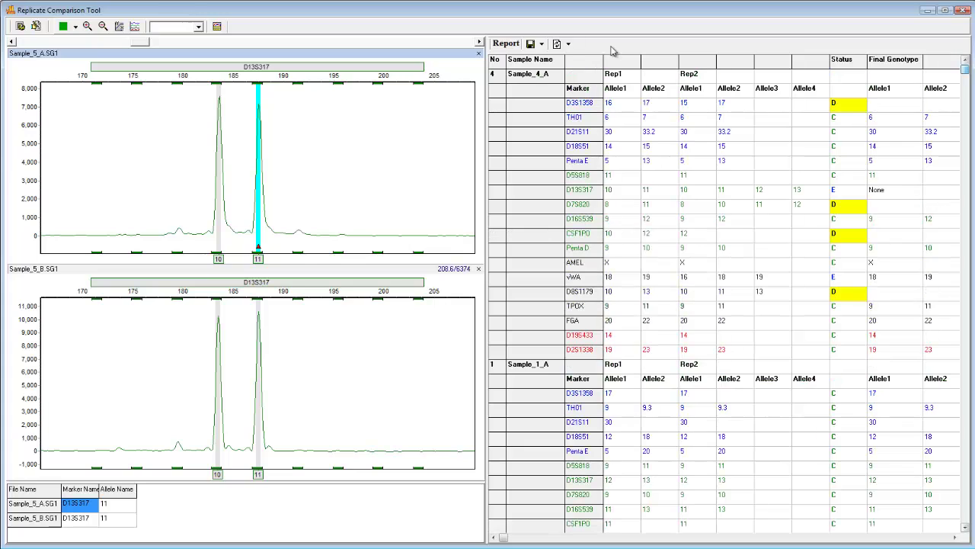
left_click(567, 45)
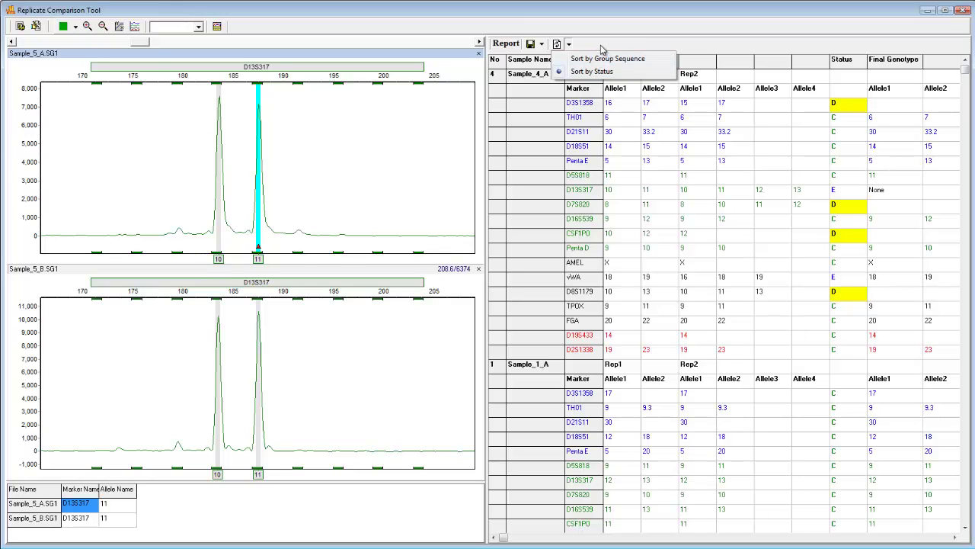
left_click(602, 49)
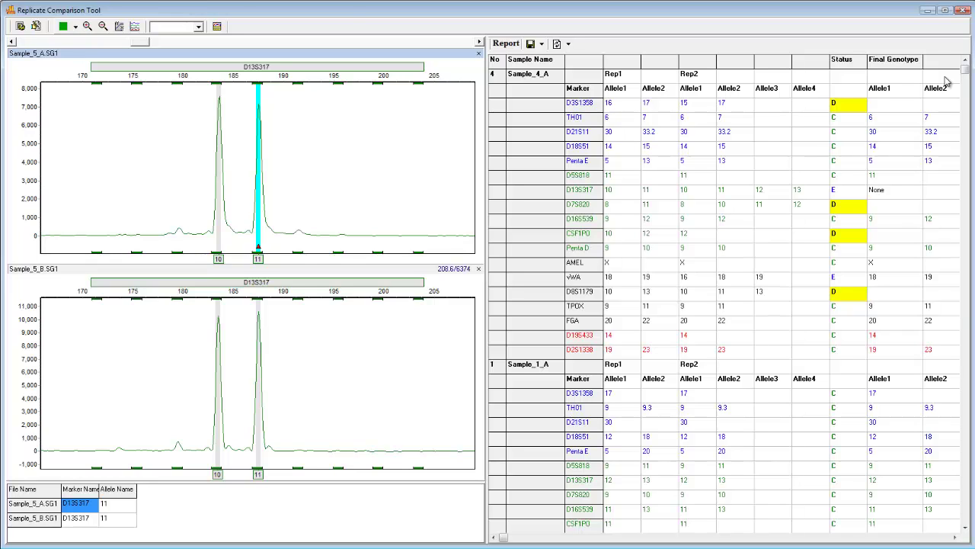
Step: Include peak height as a compare item in the replicate comparison settings, with a maximum height difference of 40%
left_click(20, 27)
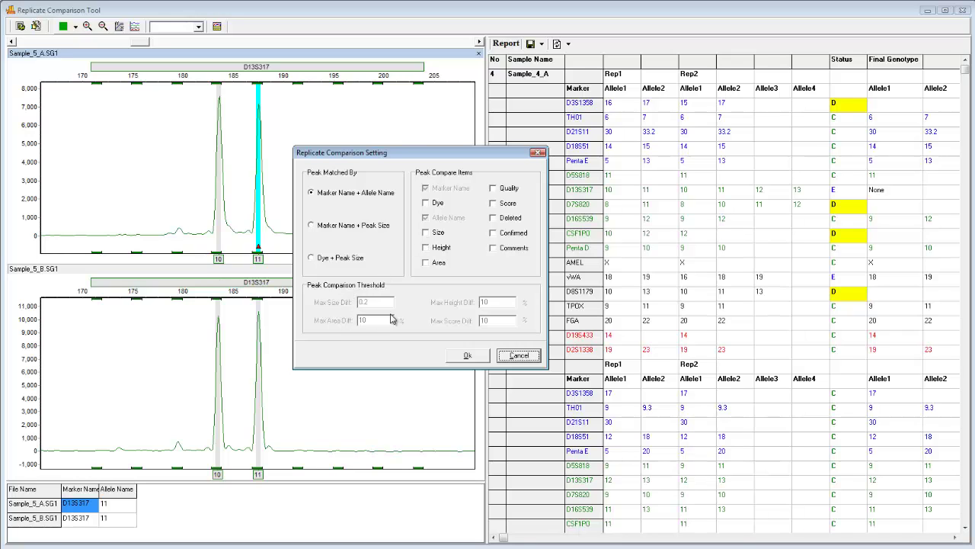
left_click(426, 232)
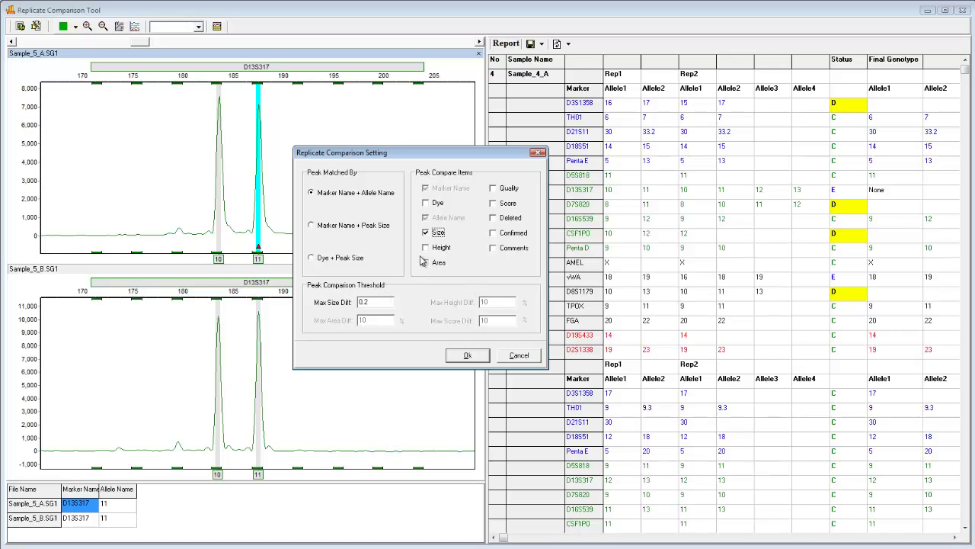
left_click(429, 252)
left_click(426, 232)
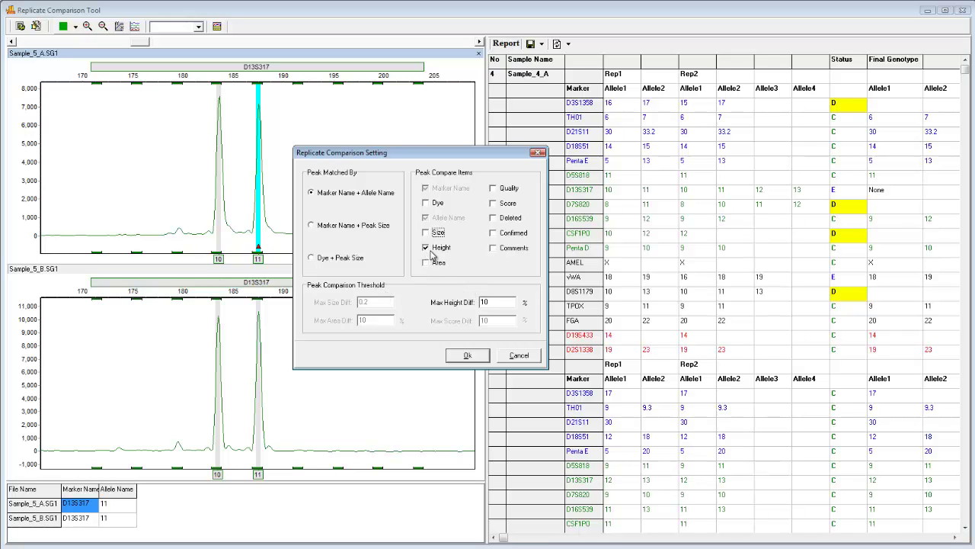
left_click_drag(494, 303, 474, 303)
type("40")
left_click(470, 355)
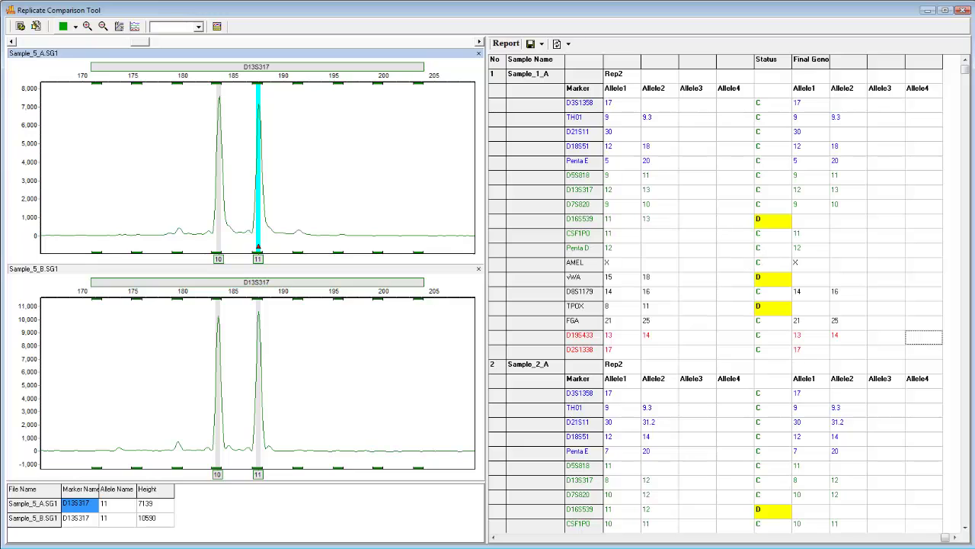
Step: Examine the D16S539 peak heights of the Sample_2 replicates and view the report's saving options
left_click(964, 528)
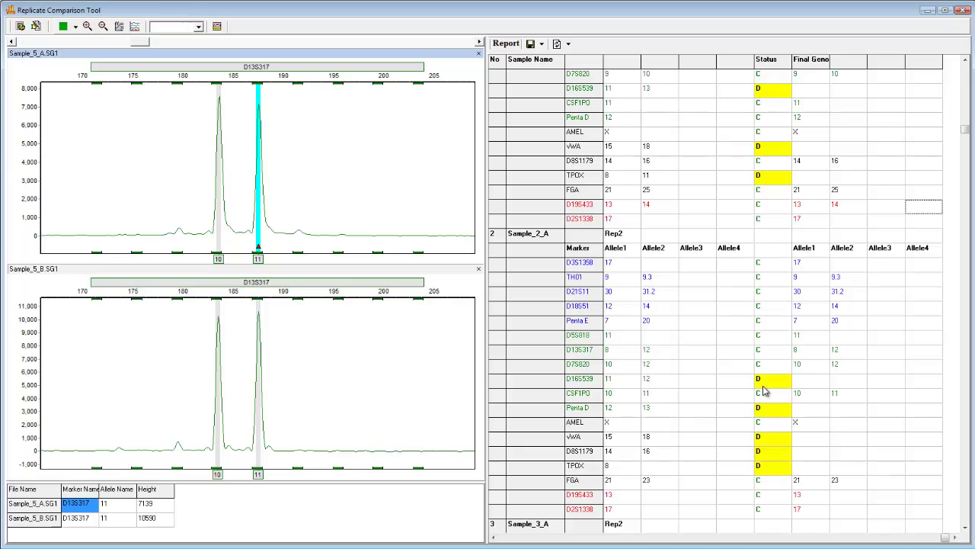
left_click(761, 383)
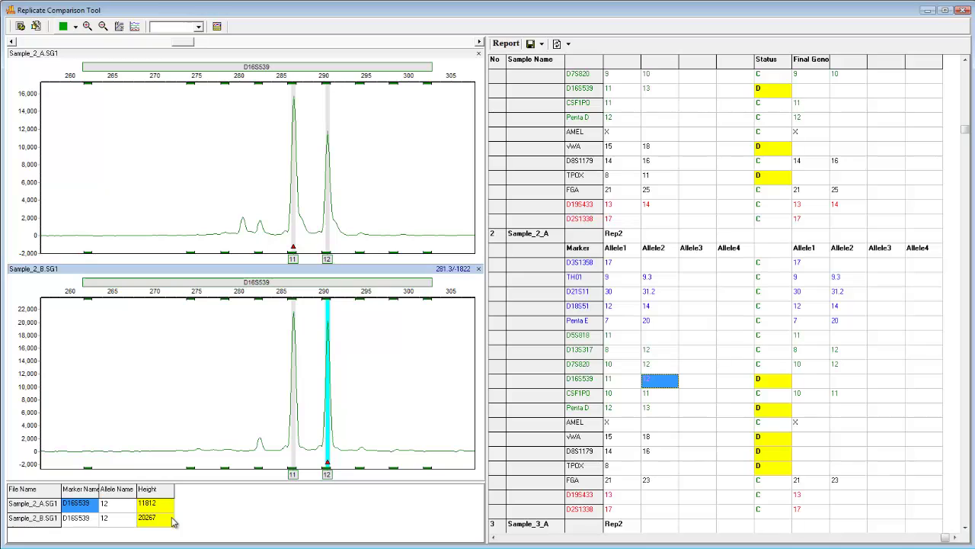
left_click(541, 44)
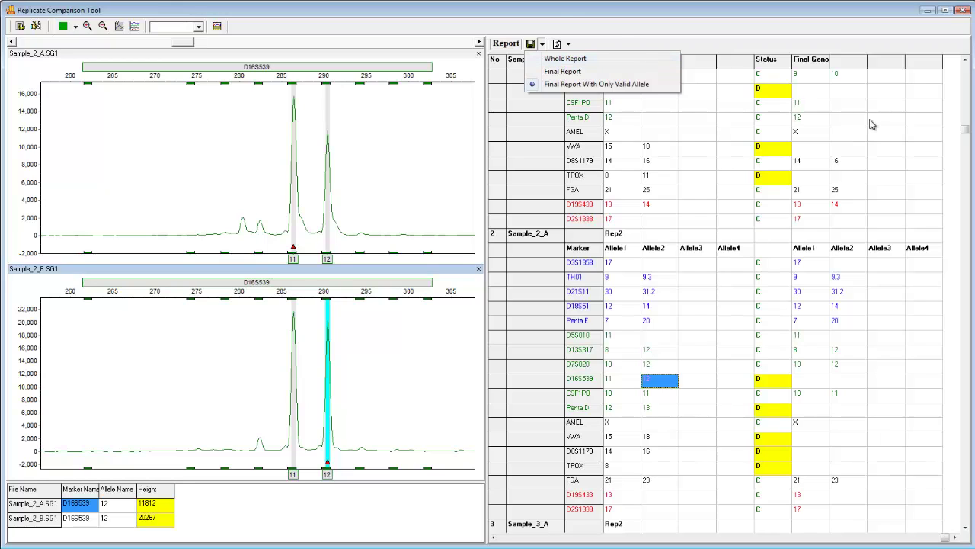
left_click(950, 138)
Step: Disable the Sample_1_A replicate group in the comparison report
scroll(964, 64, "up", 3)
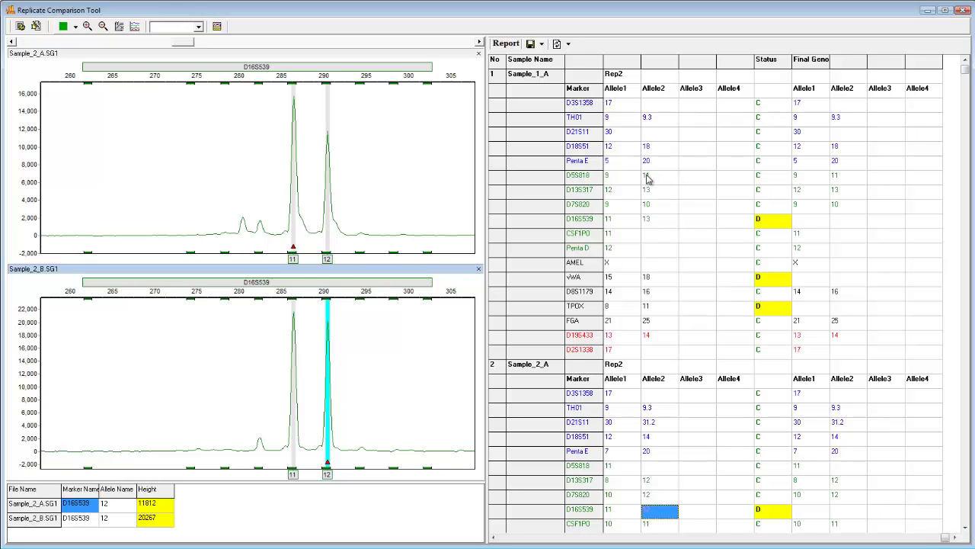
right_click(534, 176)
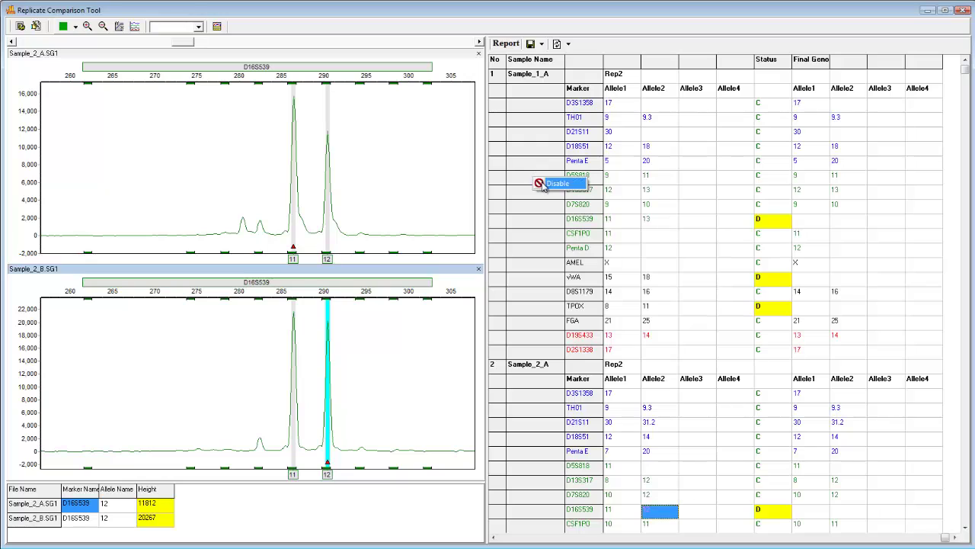
left_click(556, 184)
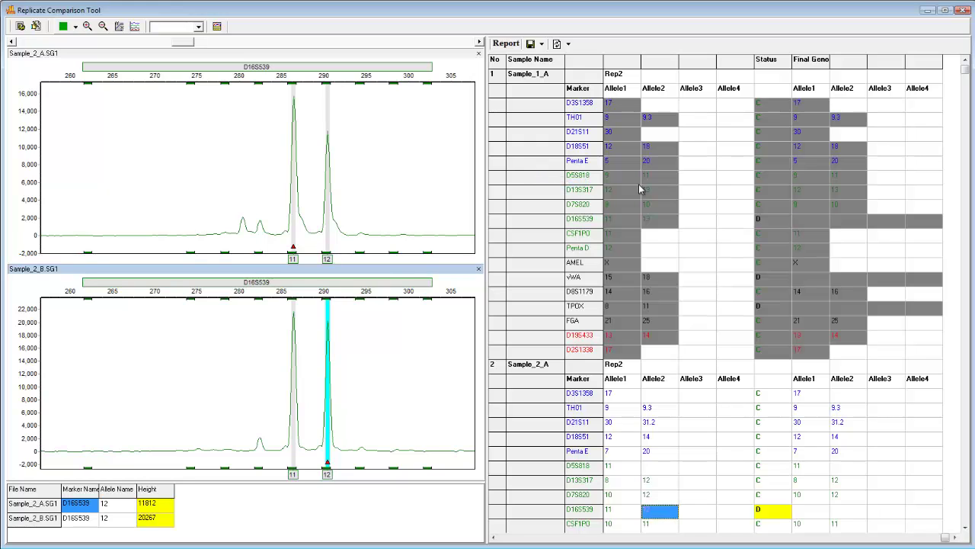